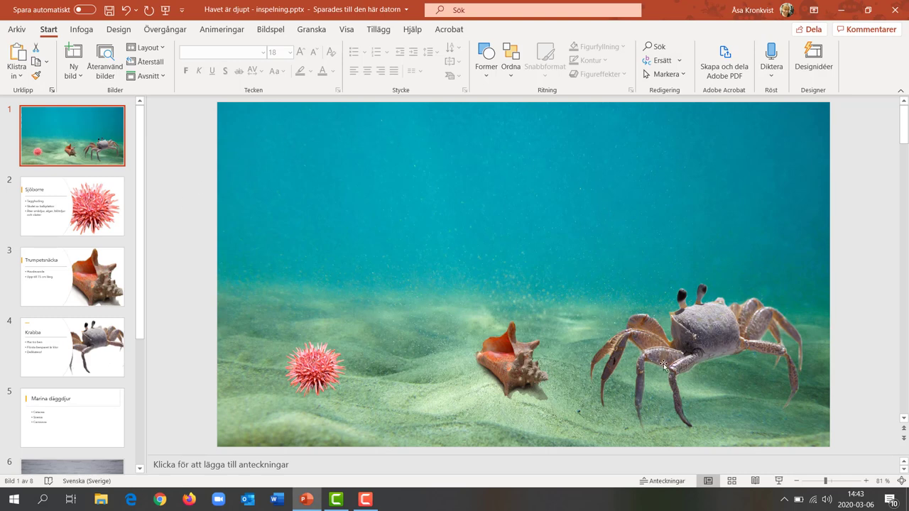
Turn the crab model slightly, rotate the conch shell toward the lower-left, then select the sea urchin
left_click(708, 338)
left_click_drag(708, 338, 705, 339)
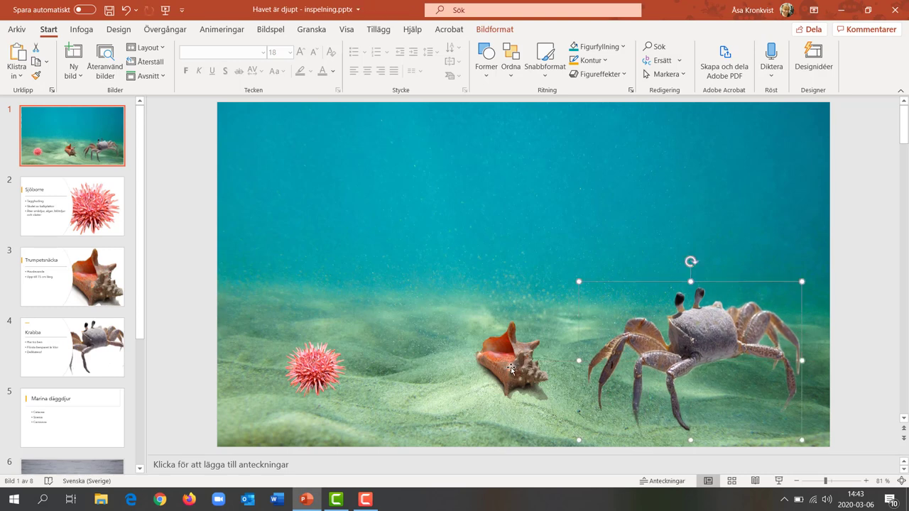
left_click_drag(511, 370, 502, 372)
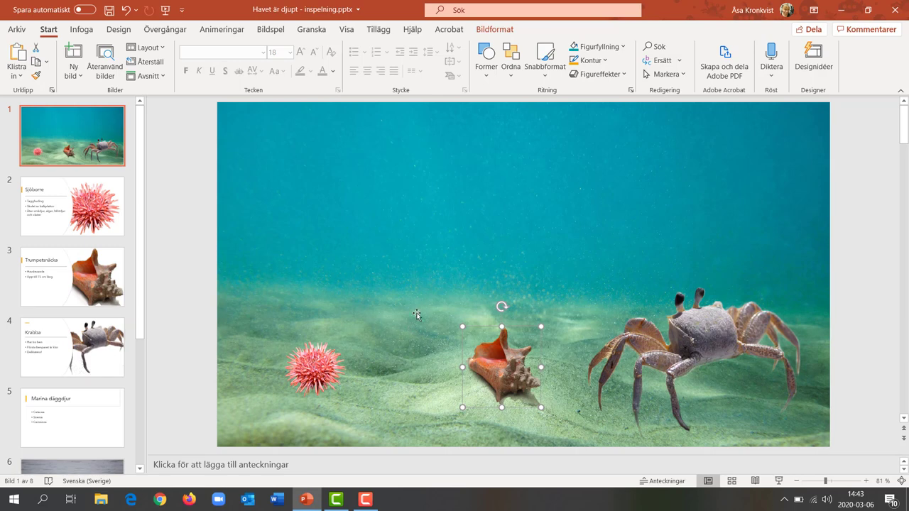
left_click(323, 365)
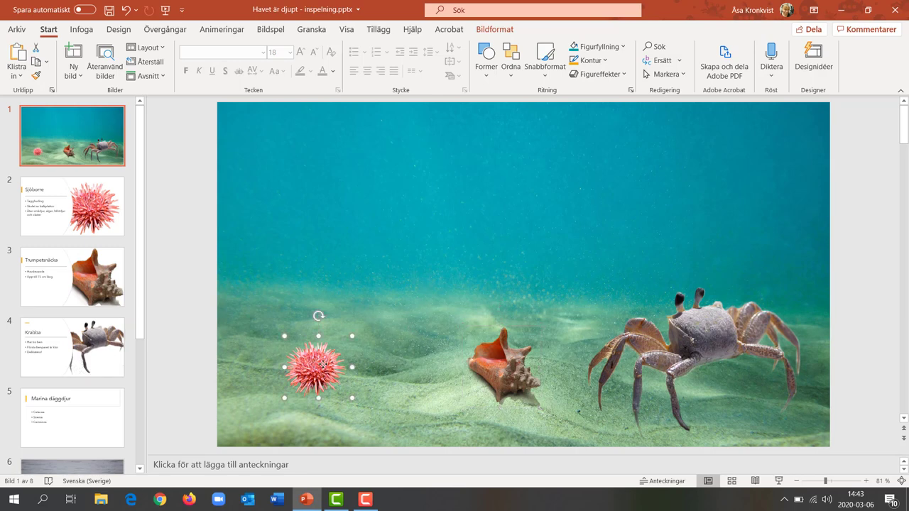
Give the sea urchin a click action that hyperlinks to slide 2, Sjöborre
left_click(81, 29)
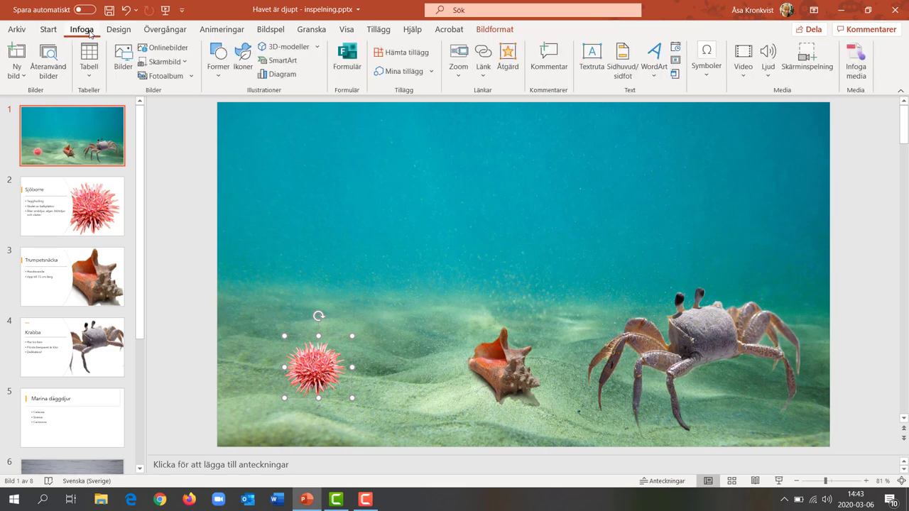
left_click(508, 56)
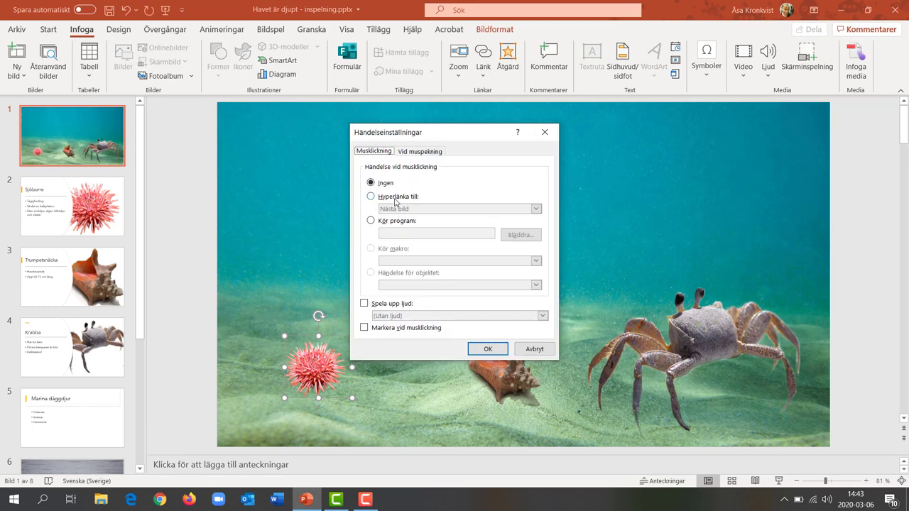
left_click(370, 197)
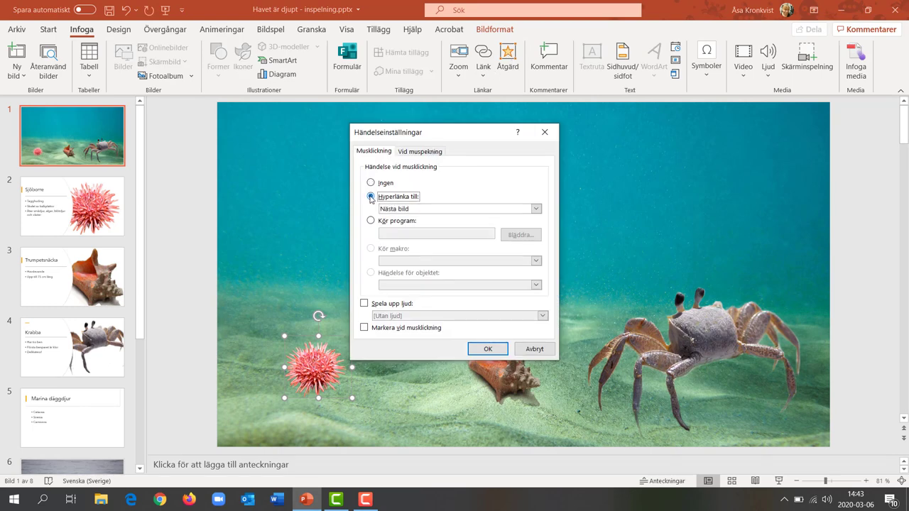
left_click(536, 210)
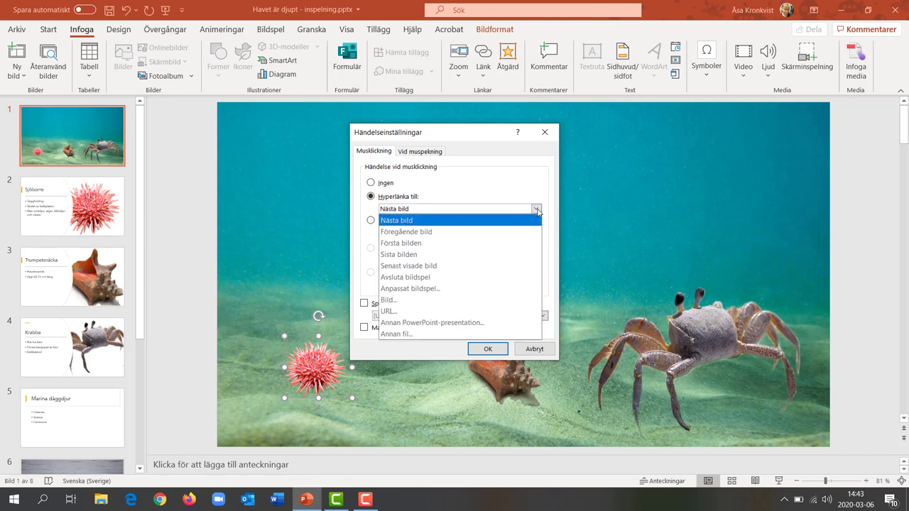
left_click(390, 300)
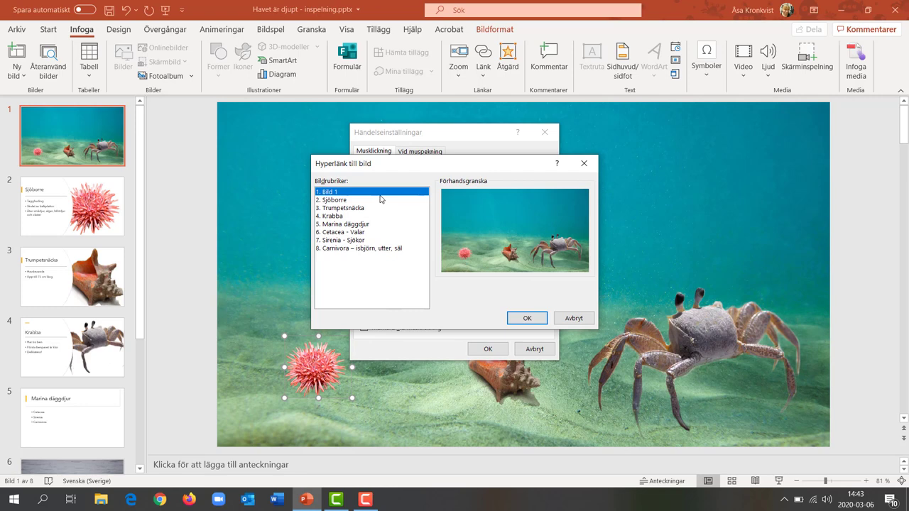
left_click(342, 201)
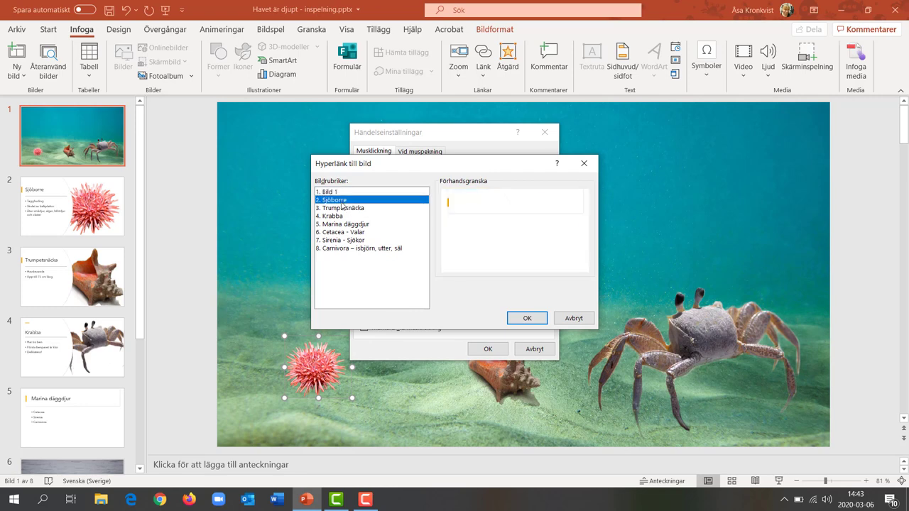
left_click(524, 319)
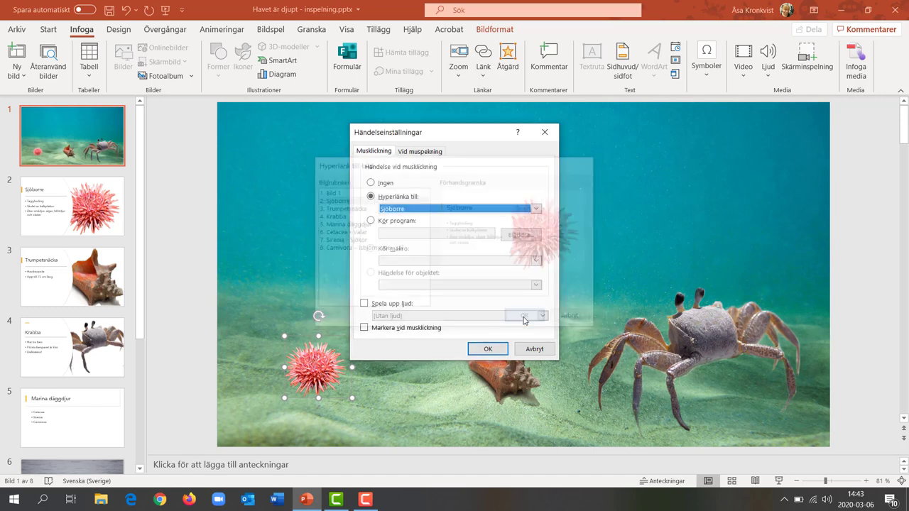
left_click(488, 350)
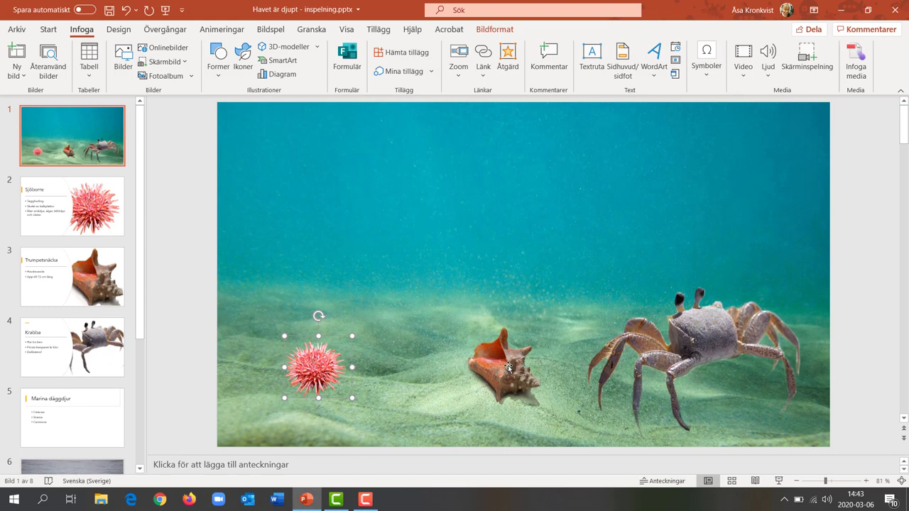
Hyperlink the conch shell on click to slide 3, Trumpetsnäcka, then select the crab
left_click(502, 364)
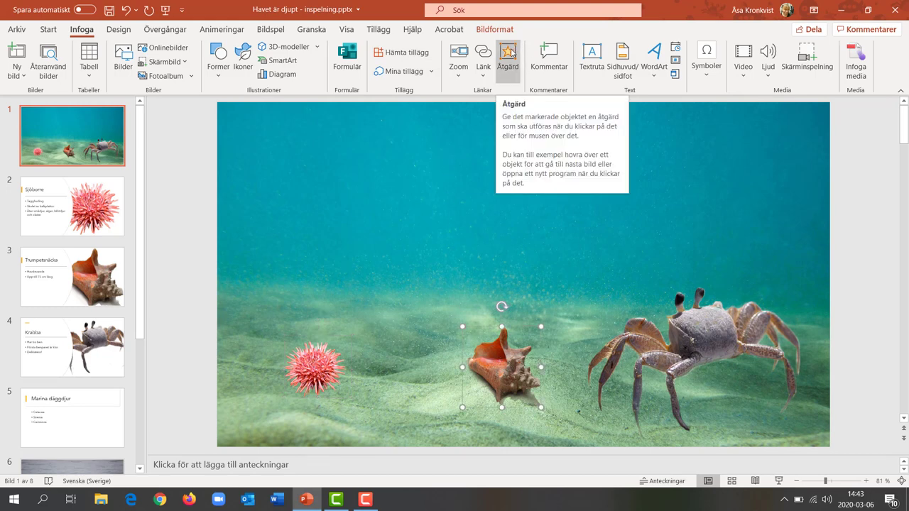
left_click(509, 53)
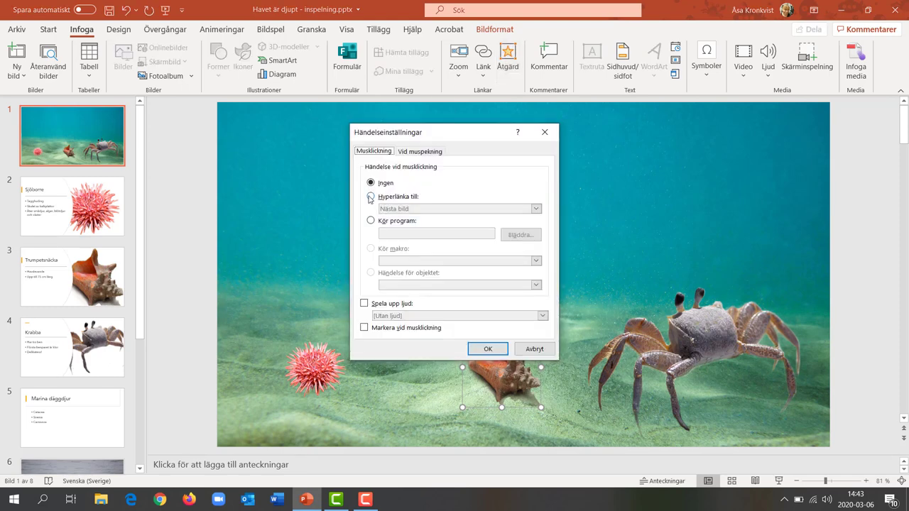
left_click(370, 197)
left_click(394, 210)
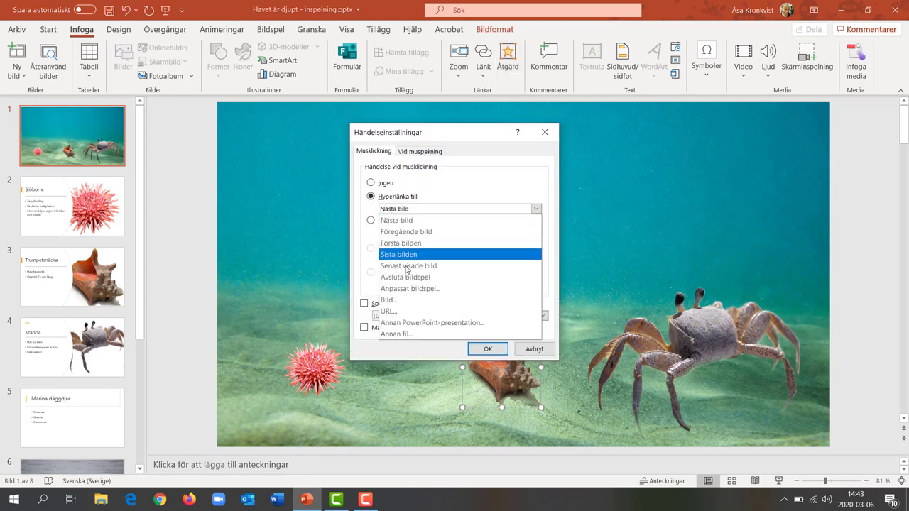
left_click(405, 307)
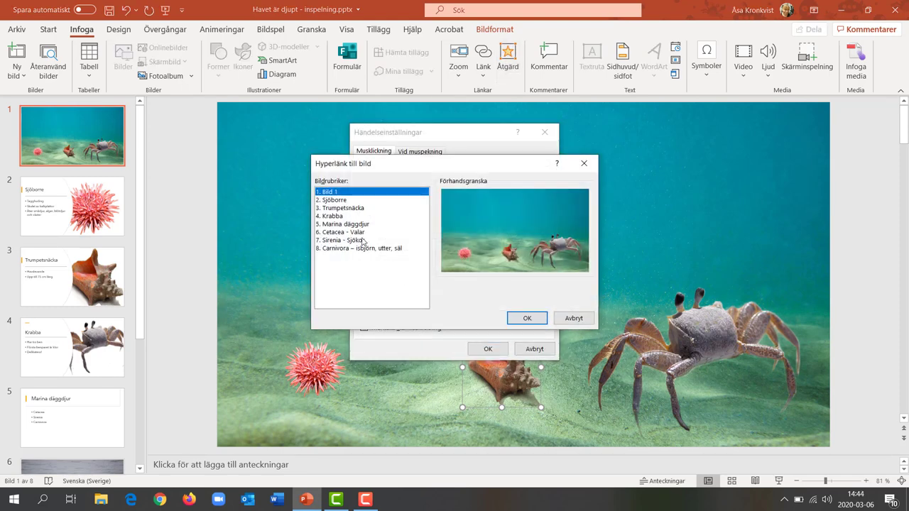
left_click(338, 208)
left_click(519, 321)
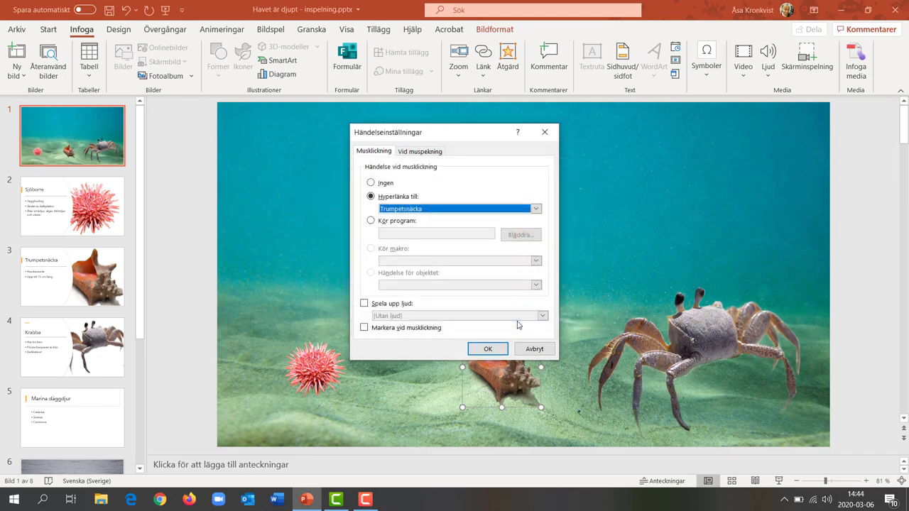
left_click(488, 350)
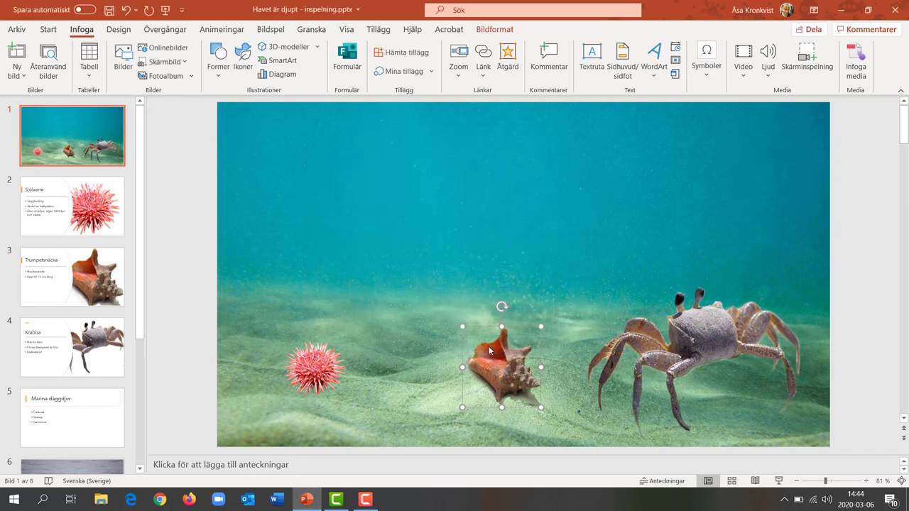
left_click(692, 335)
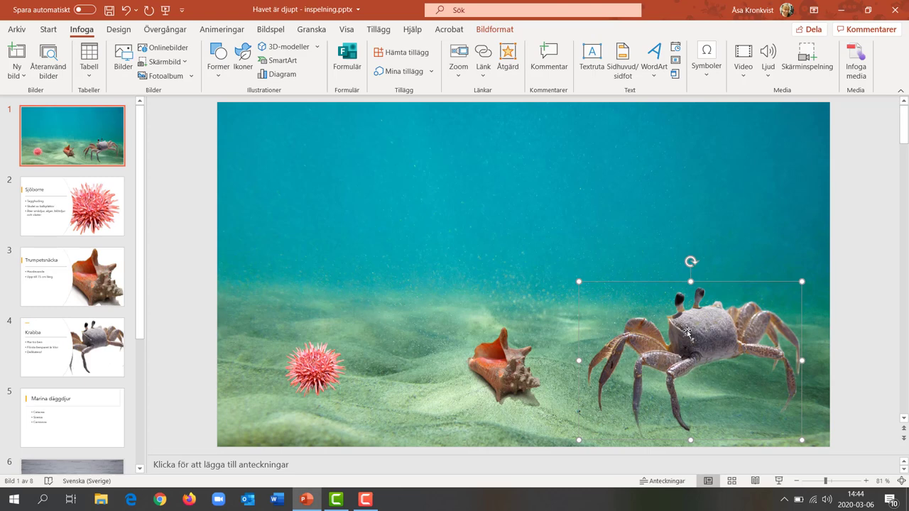
Give the crab a click action hyperlinking to slide 4, Krabba, then deselect it
left_click(509, 56)
left_click(397, 198)
left_click(426, 209)
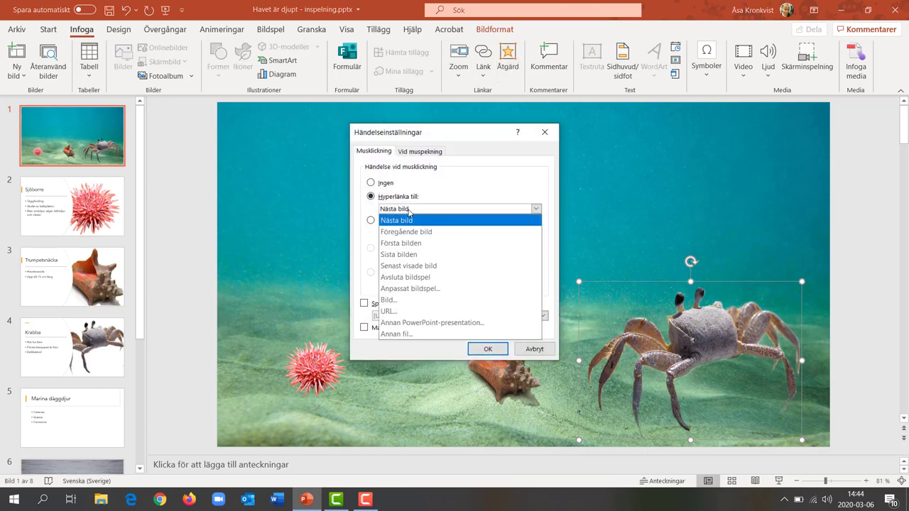
left_click(403, 307)
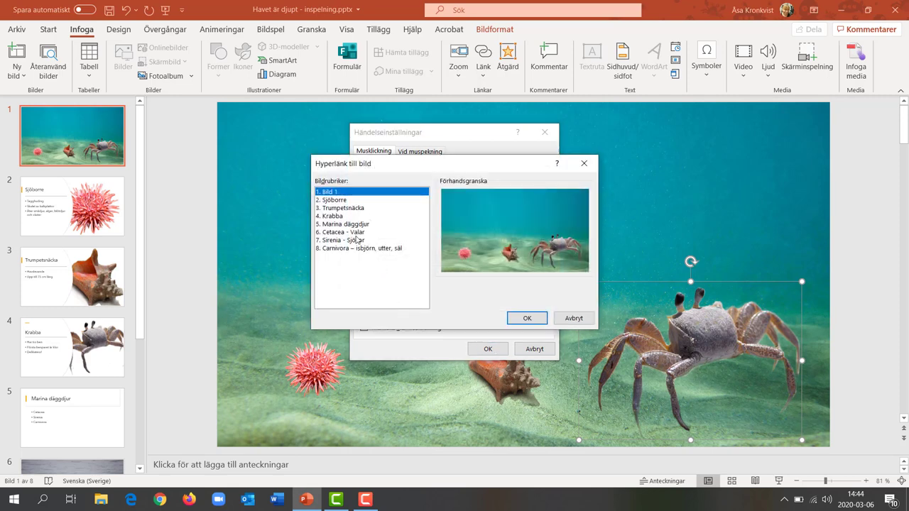
left_click(342, 216)
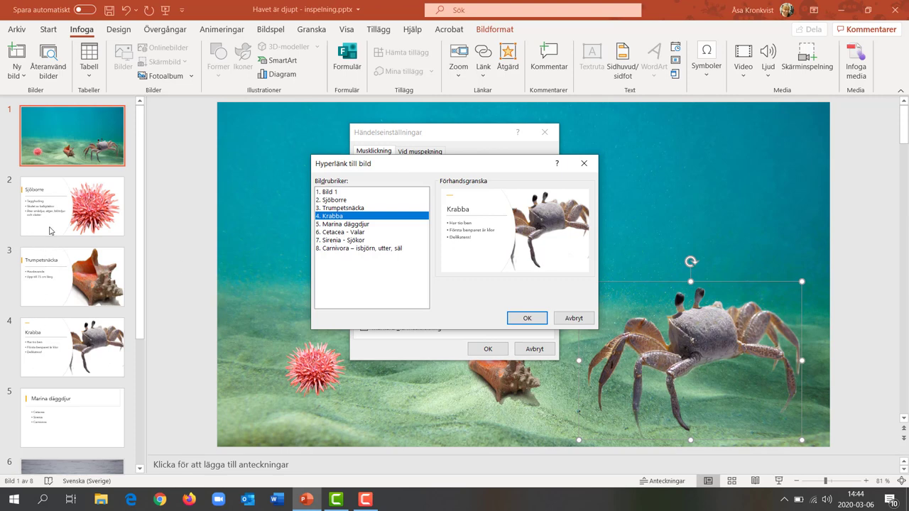
left_click(524, 320)
left_click(488, 349)
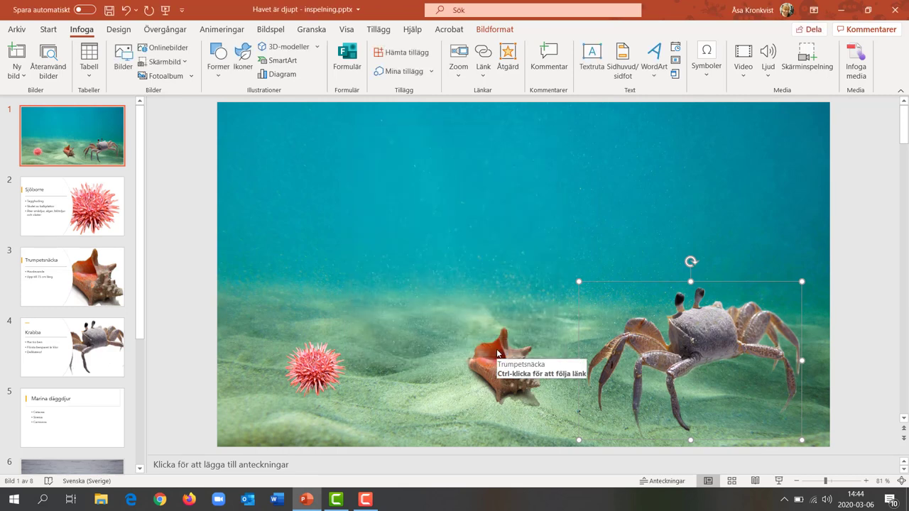
left_click(192, 203)
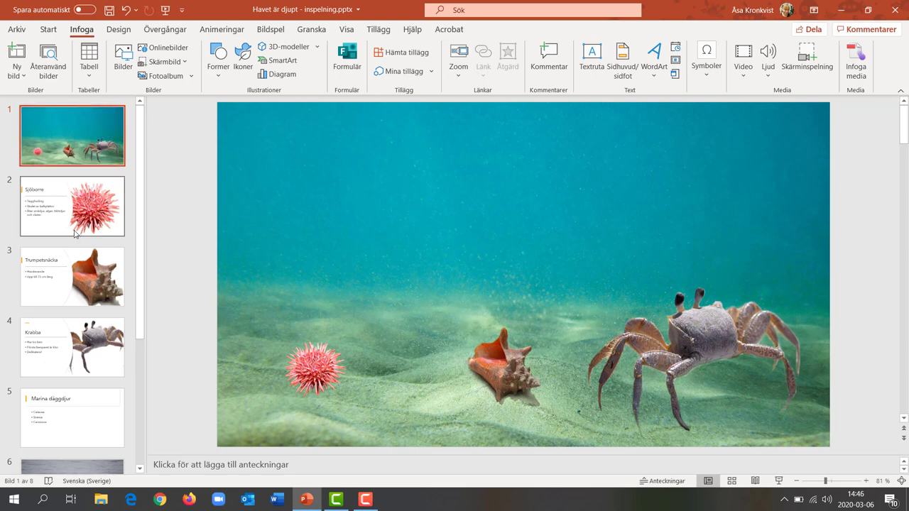
Draw a small left block arrow in the bottom-left corner of the Sjöborre slide
left_click(44, 236)
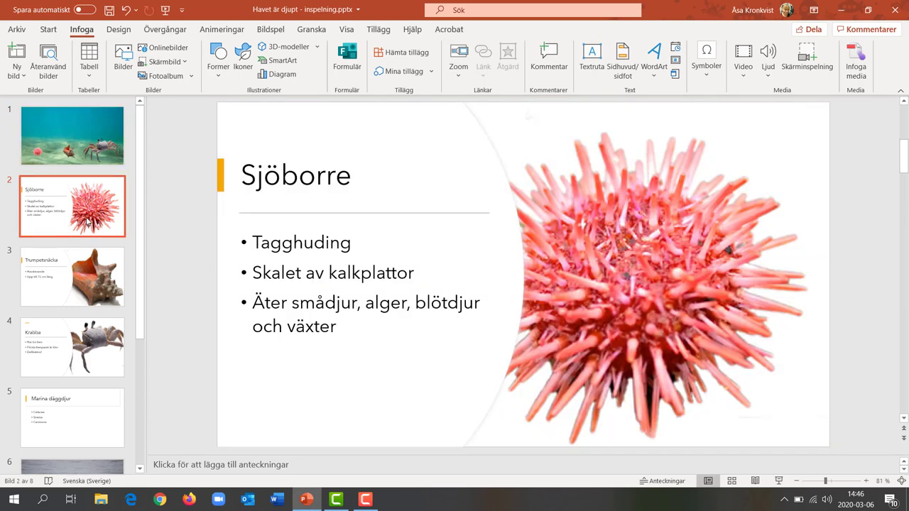
left_click(218, 77)
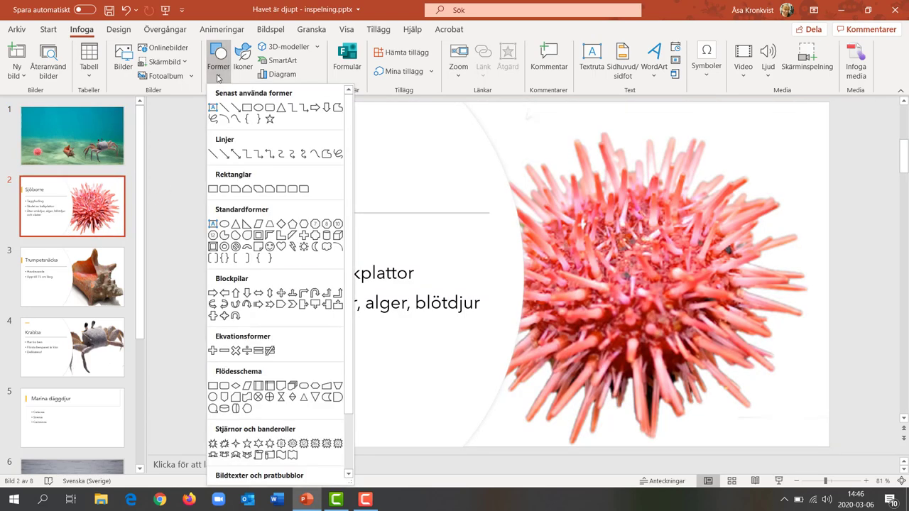
left_click(315, 108)
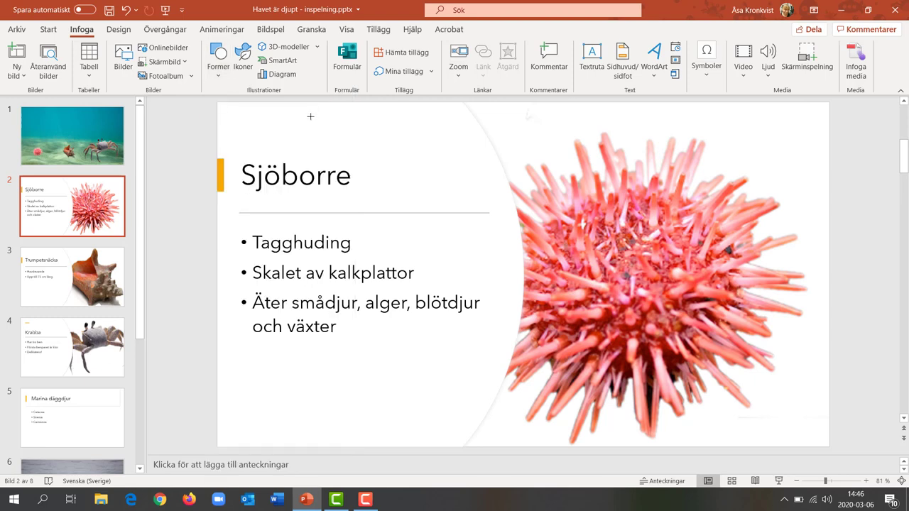
mouse_move(233, 409)
left_mouse_down()
mouse_move(272, 439)
mouse_move(310, 429)
mouse_move(244, 424)
left_mouse_up()
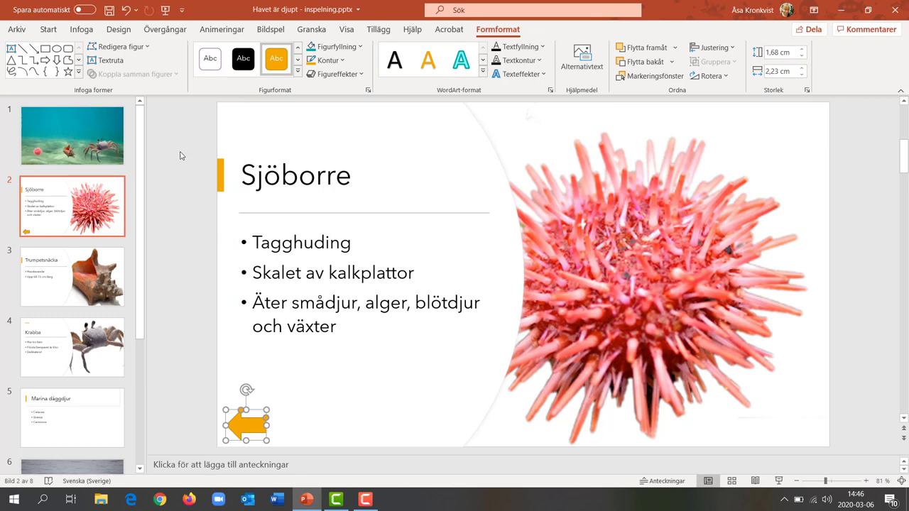
left_click(82, 30)
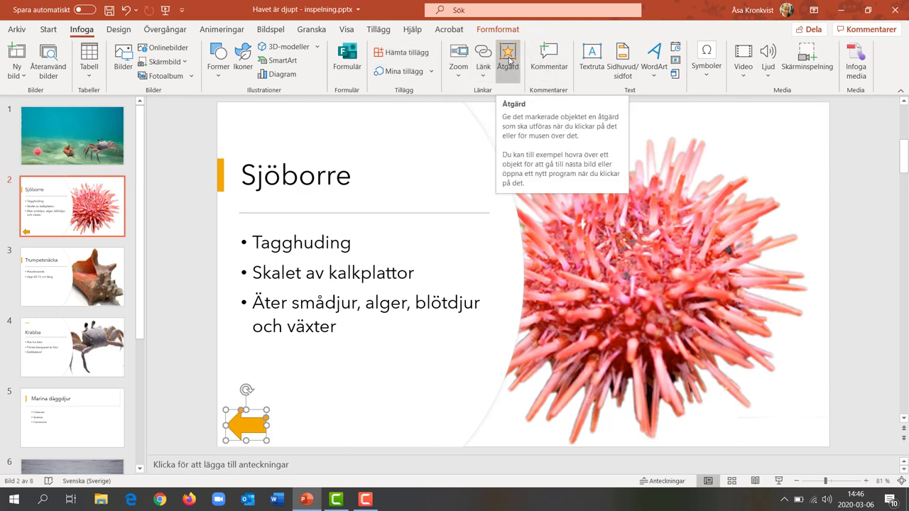
Set the arrow's click action to hyperlink to Senast visade bild (last viewed slide)
left_click(508, 60)
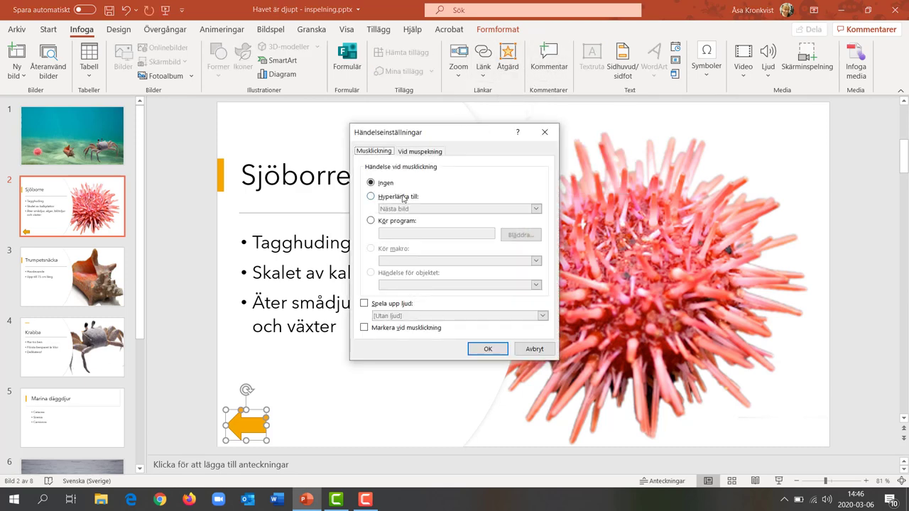
left_click(402, 199)
left_click(536, 209)
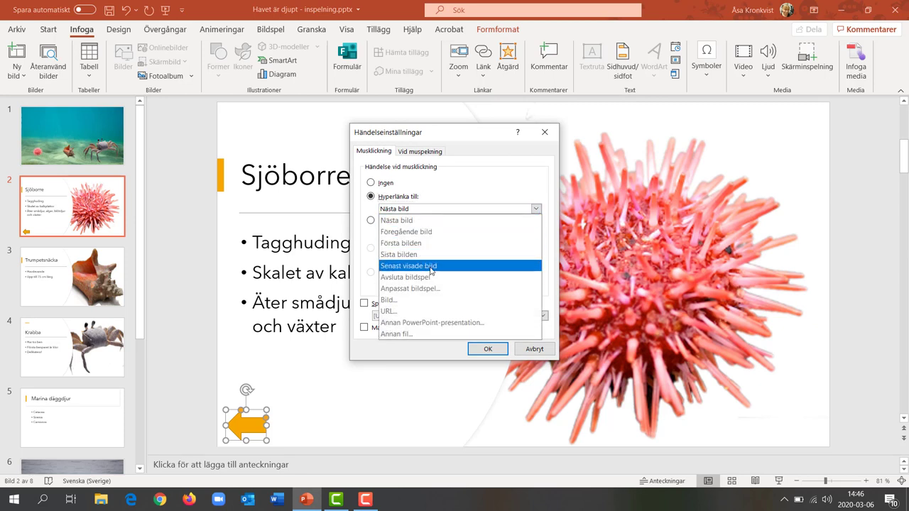
left_click(431, 267)
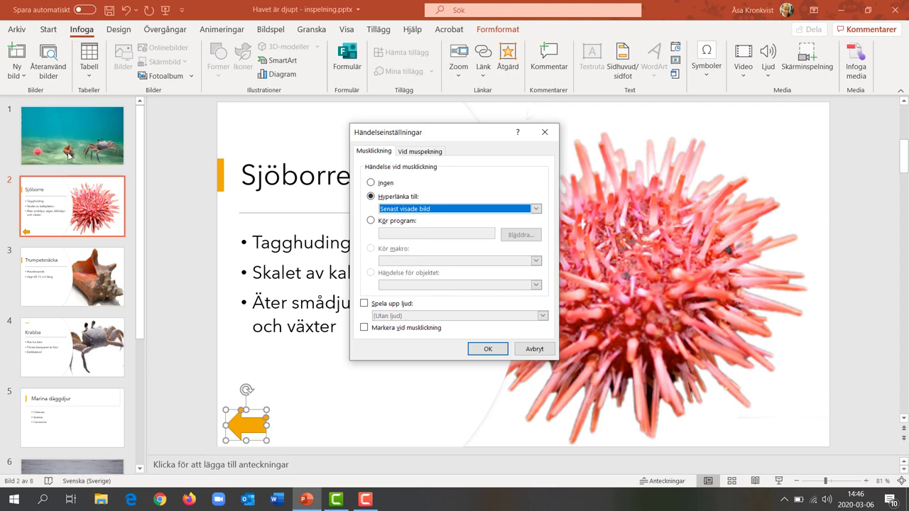
left_click(478, 348)
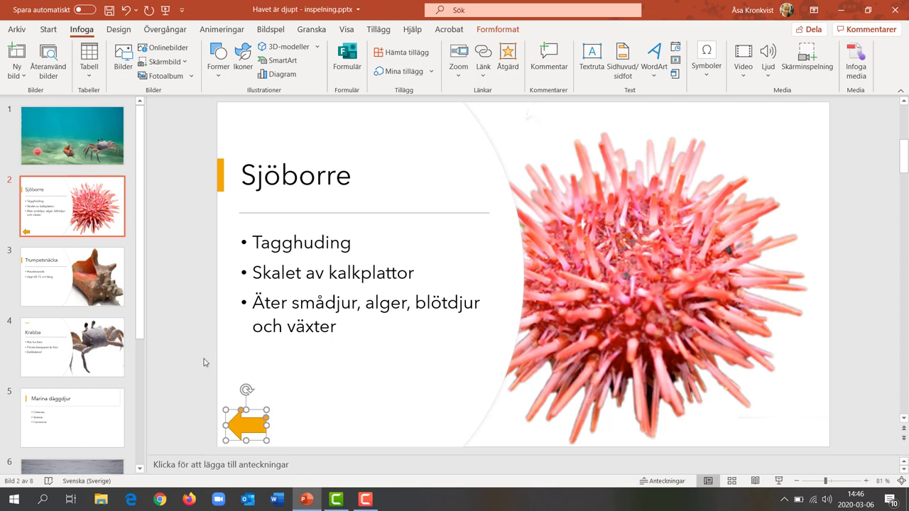
Reselect the linked back arrow on the Sjöborre slide and copy it
left_click(190, 372)
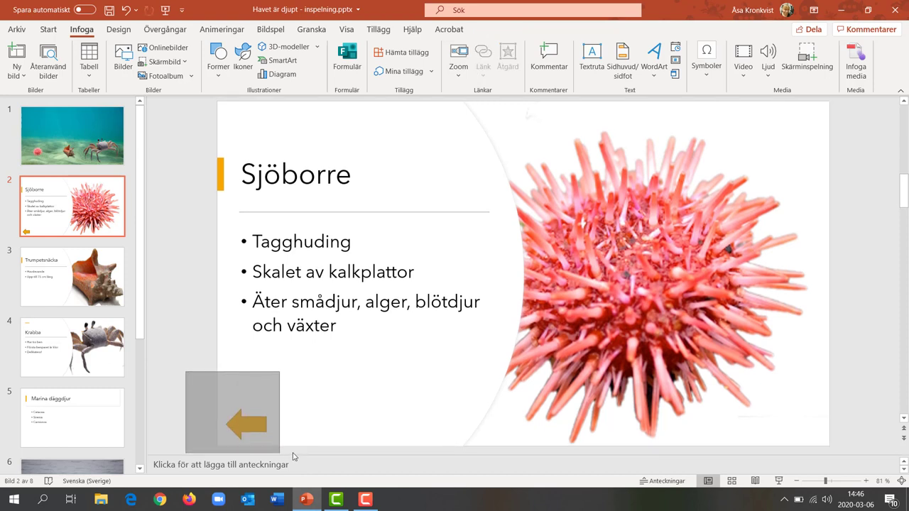
key("ctrl+z")
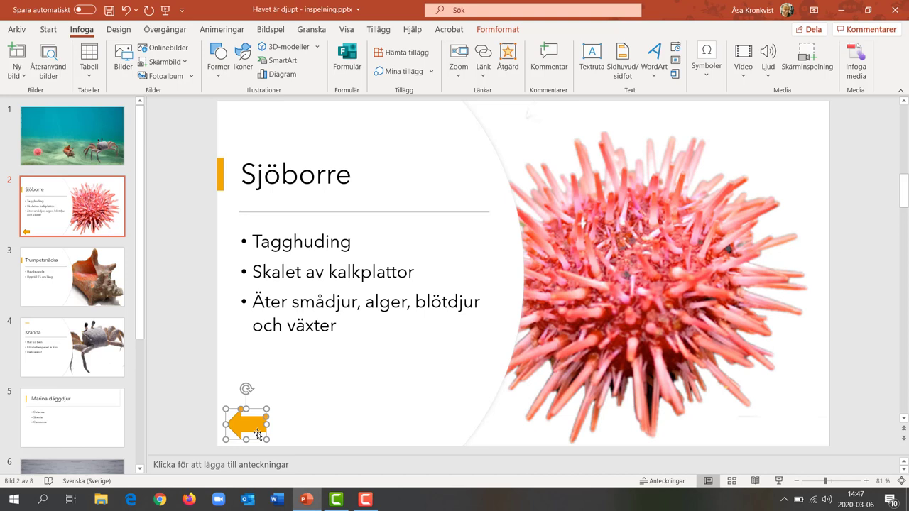
left_click(44, 31)
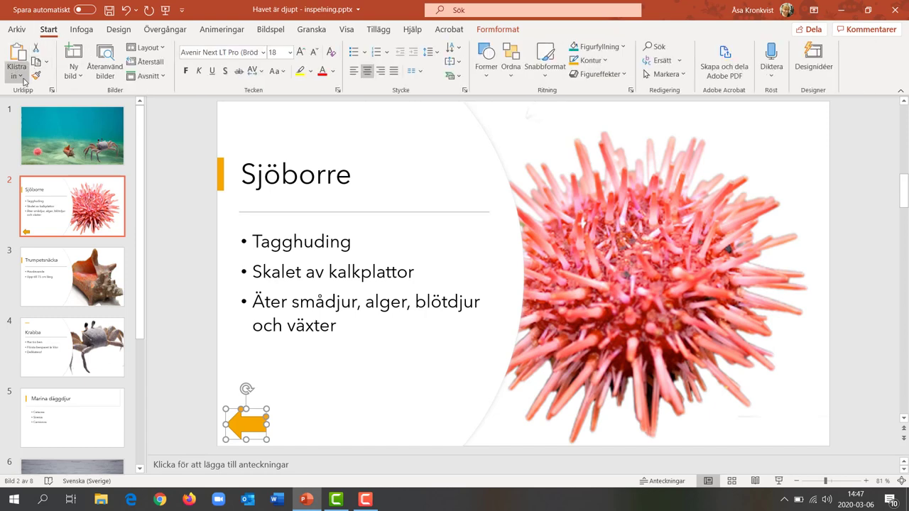
left_click(39, 63)
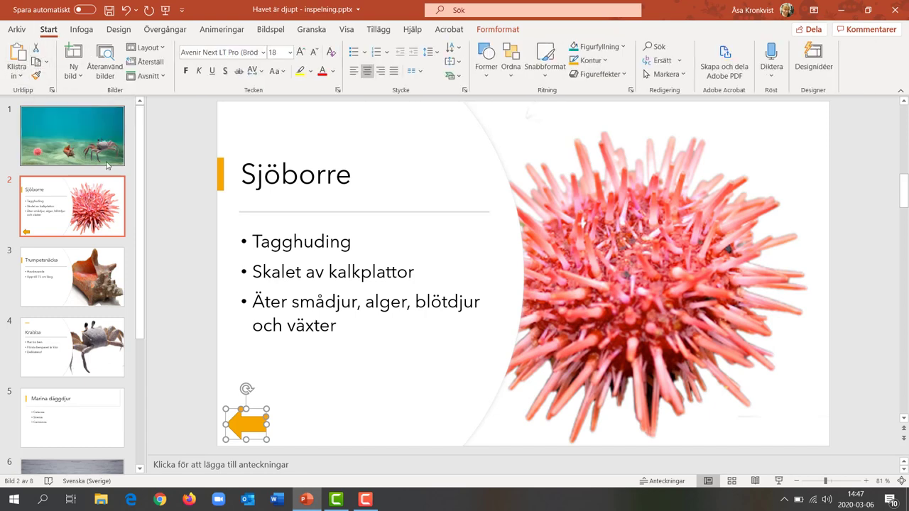
Paste the back arrow onto the Trumpetsnäcka and Krabba slides, then return to slide 1
left_click(56, 287)
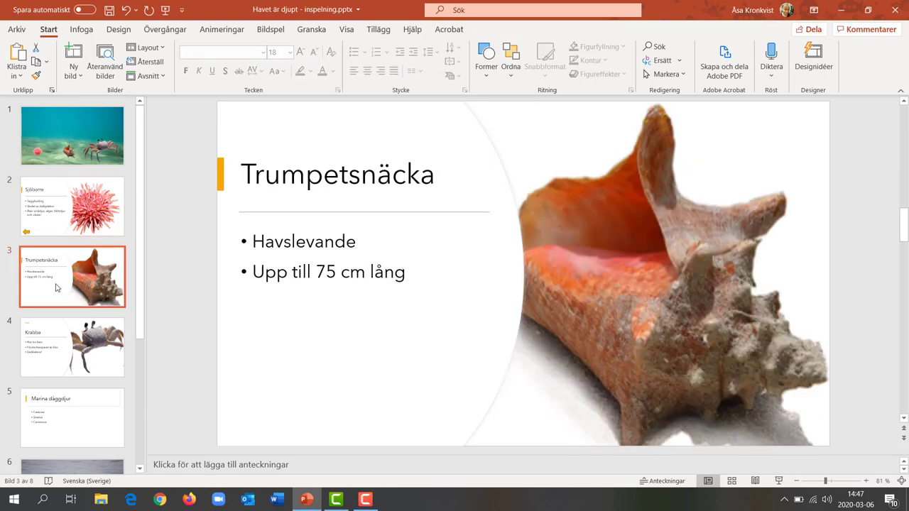
left_click(19, 55)
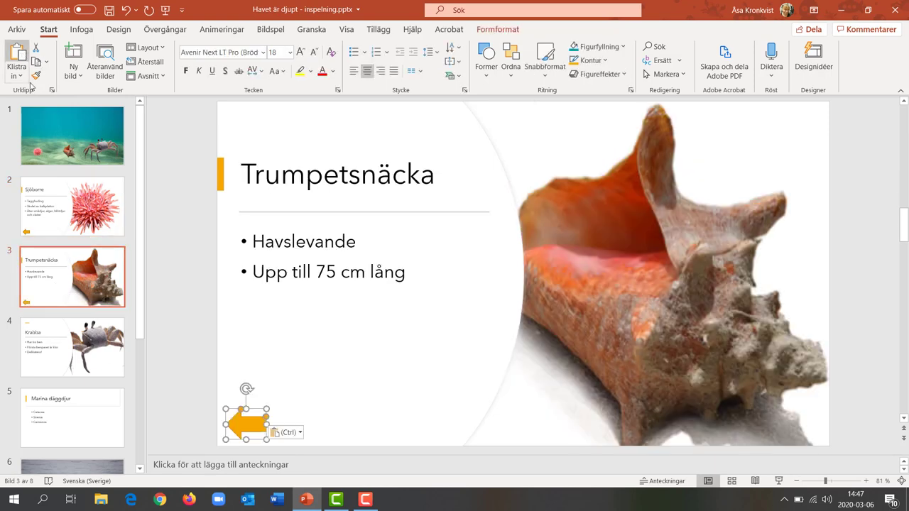
left_click(48, 347)
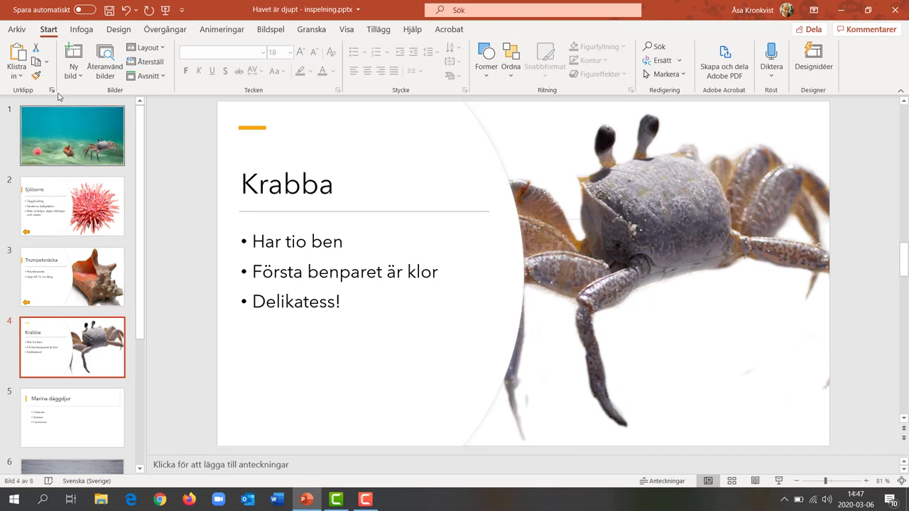
left_click(10, 56)
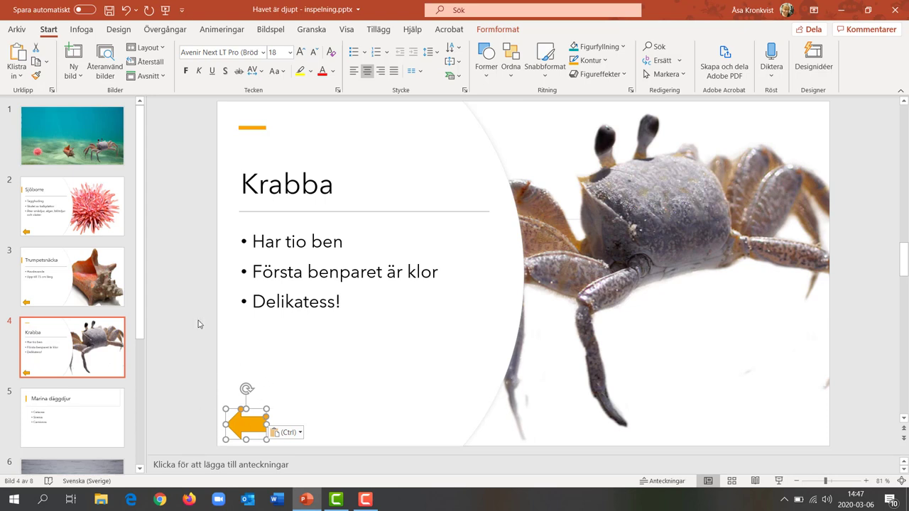
left_click(84, 139)
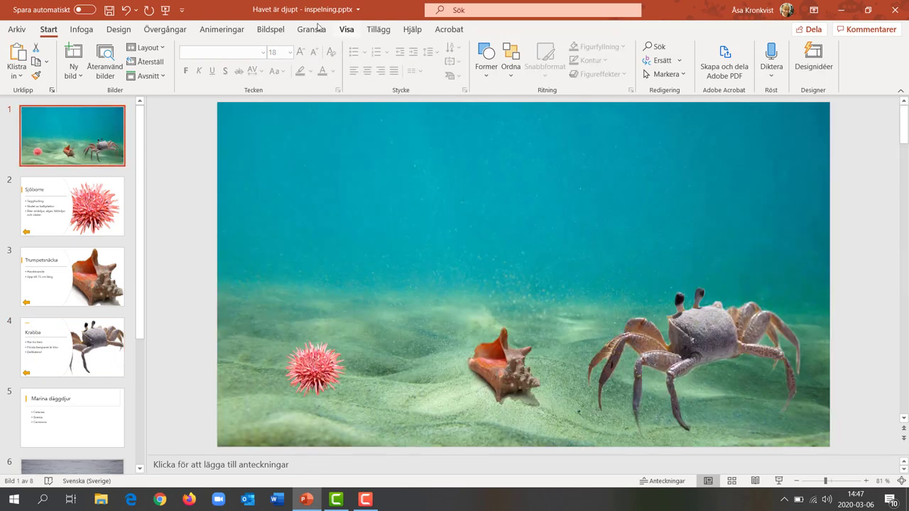
left_click(270, 29)
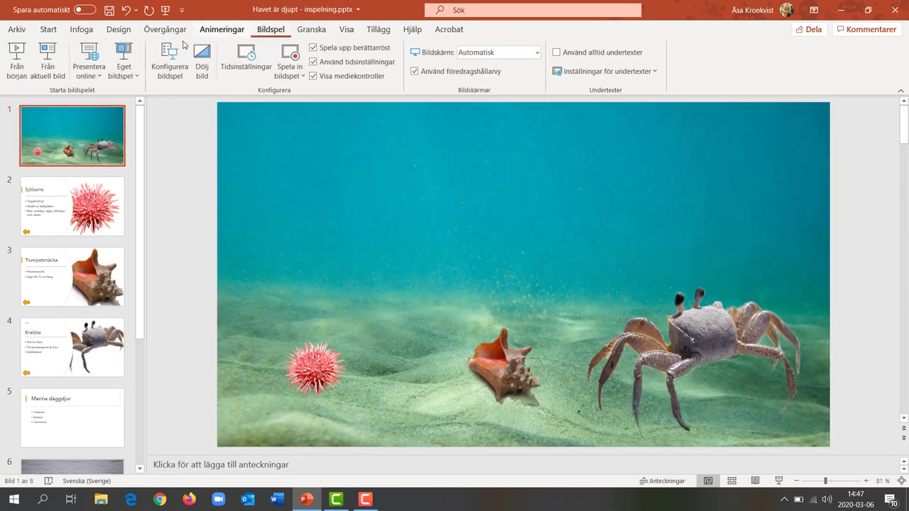
left_click(19, 56)
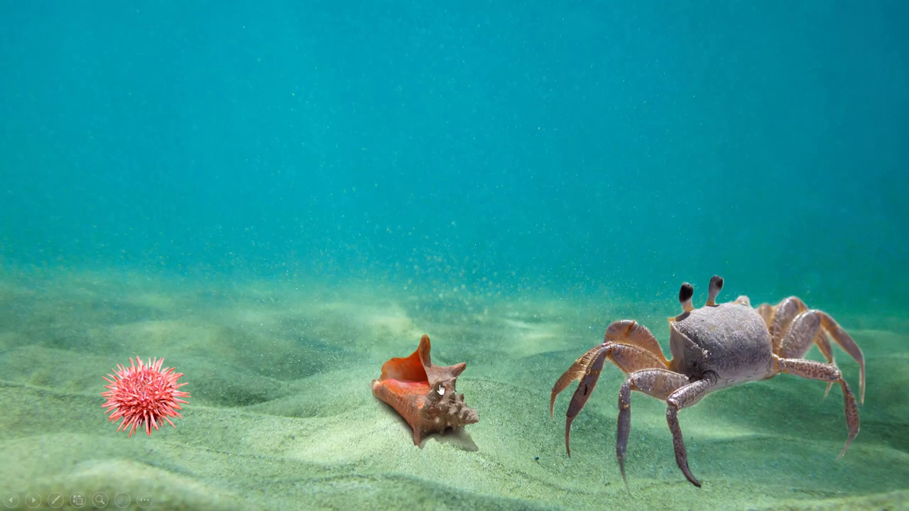
left_click(439, 389)
left_click(168, 389)
left_click(32, 482)
left_click(702, 351)
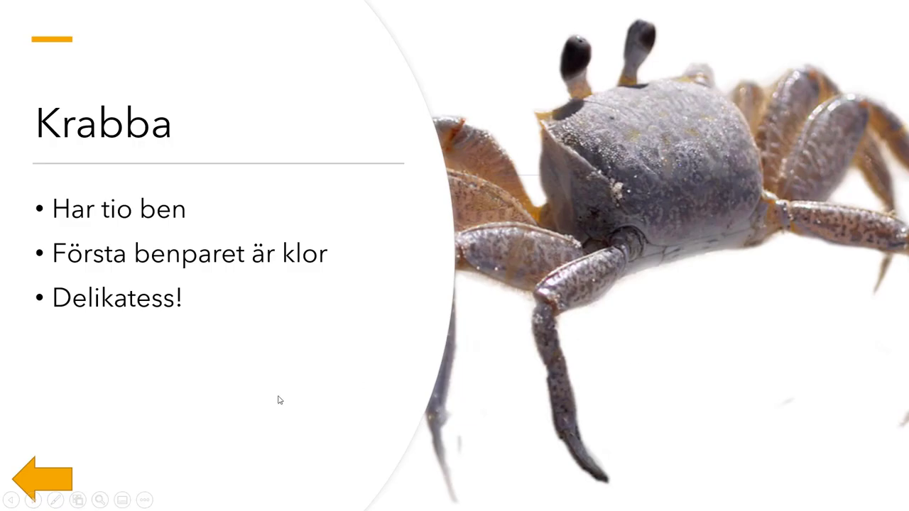
left_click(54, 480)
key("Escape")
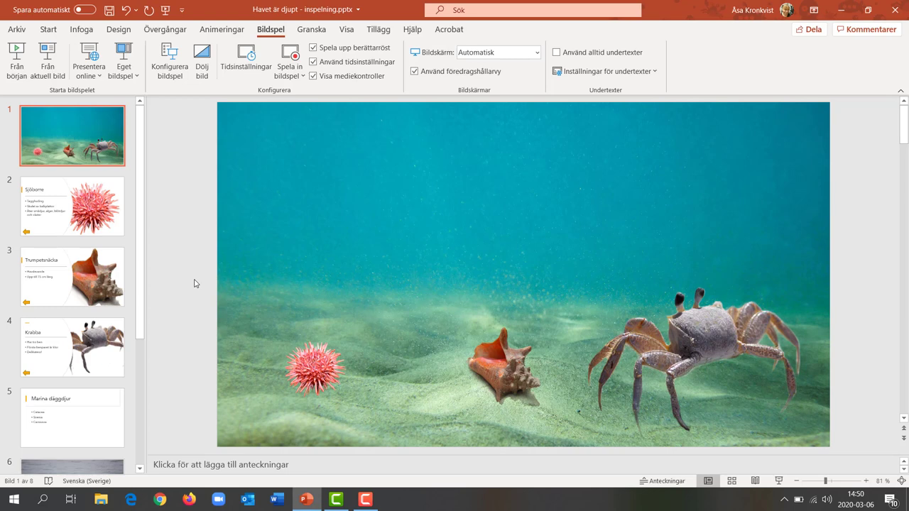
left_click(515, 371)
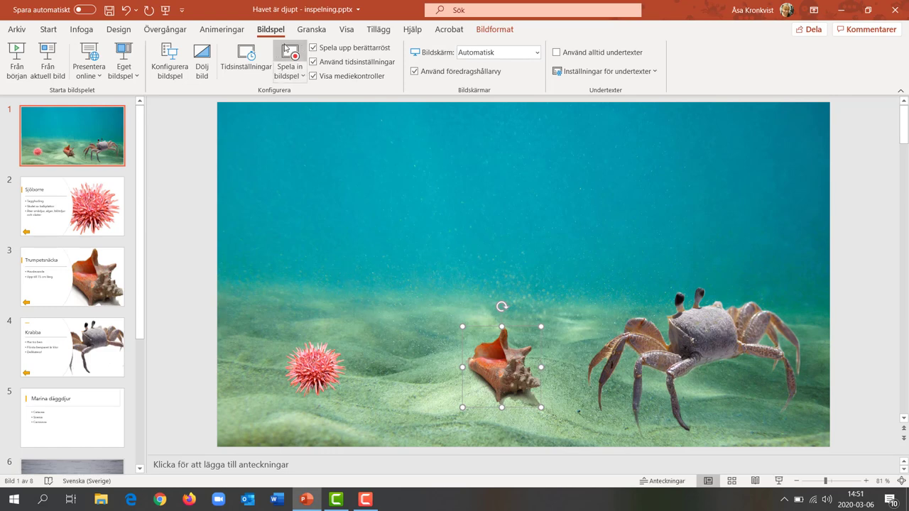
In the slideshow setup, choose Informationskiosk (helskärm) as the show type
left_click(170, 65)
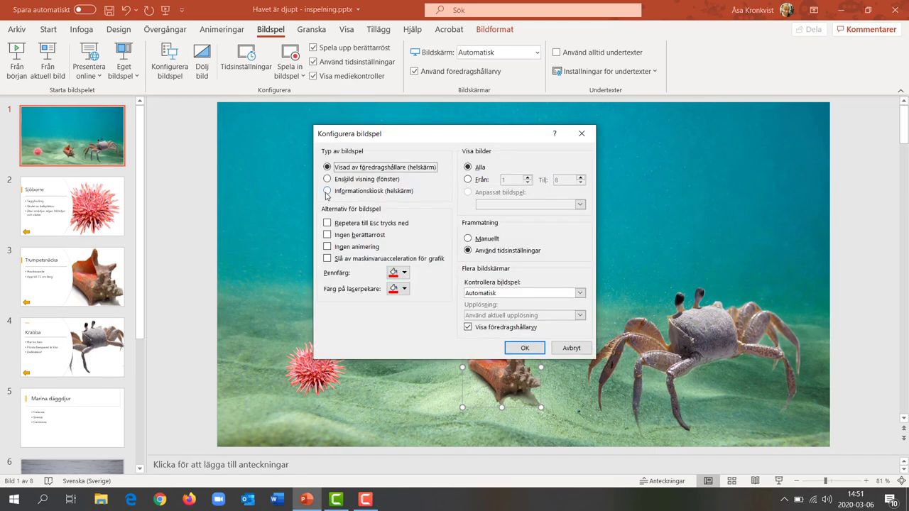
left_click(326, 192)
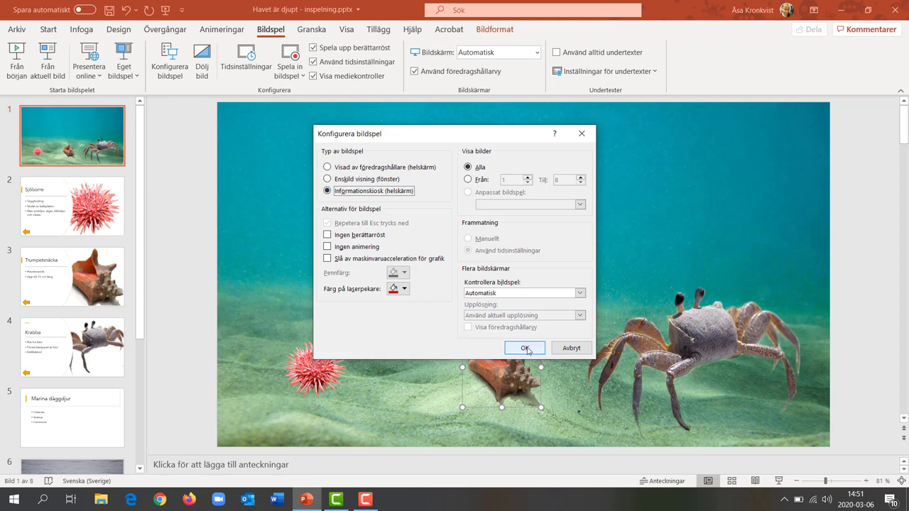
left_click(526, 349)
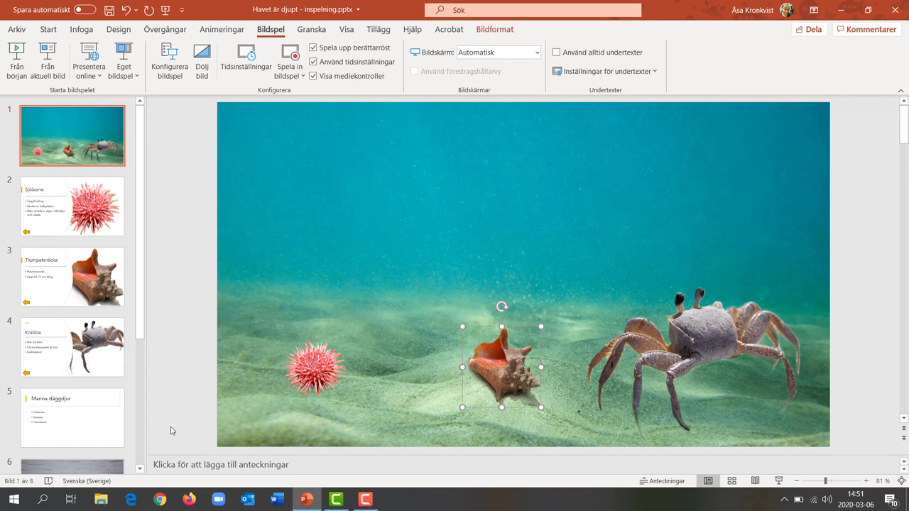
On slide 5, hyperlink the word Cetacea on click to slide 6, Cetacea - Valar
left_click(97, 426)
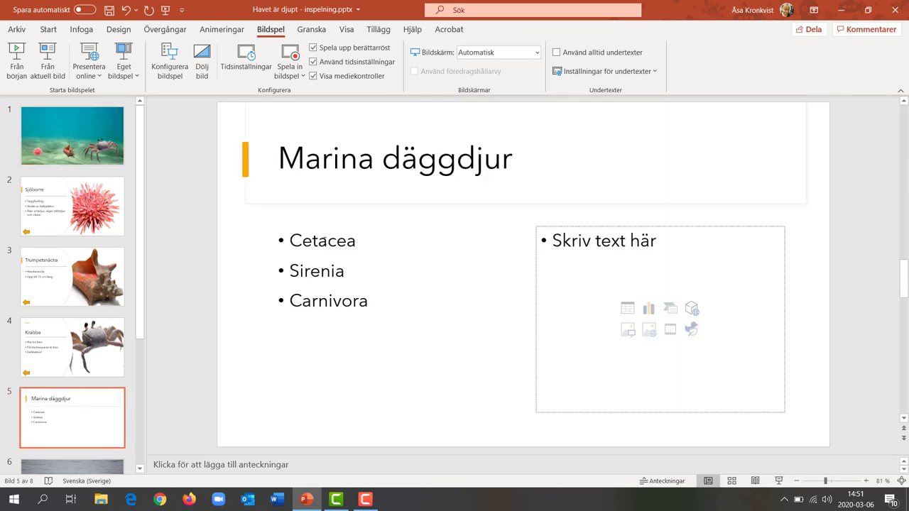
double_click(355, 242)
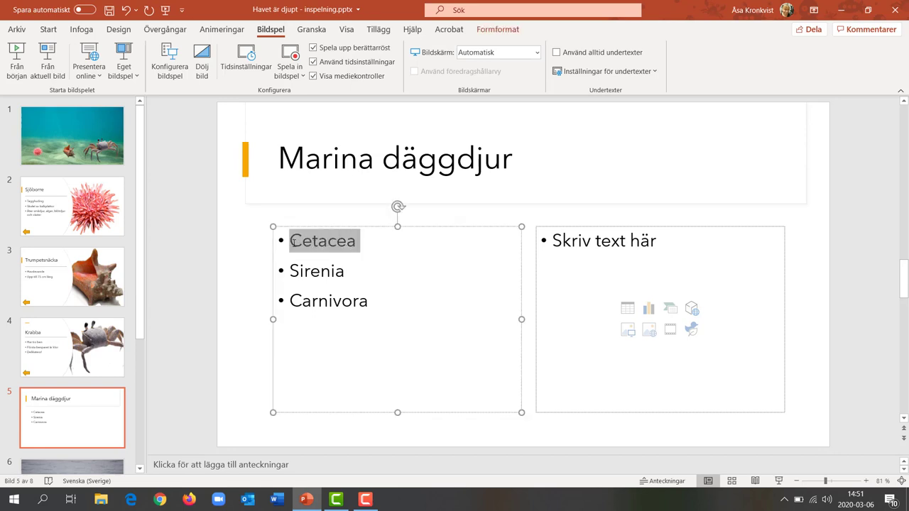
left_click(81, 29)
left_click(507, 53)
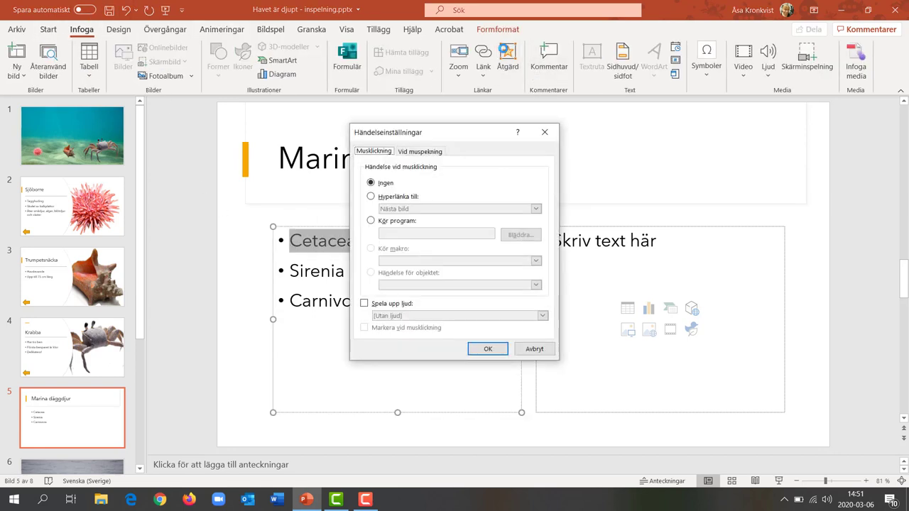
left_click(406, 198)
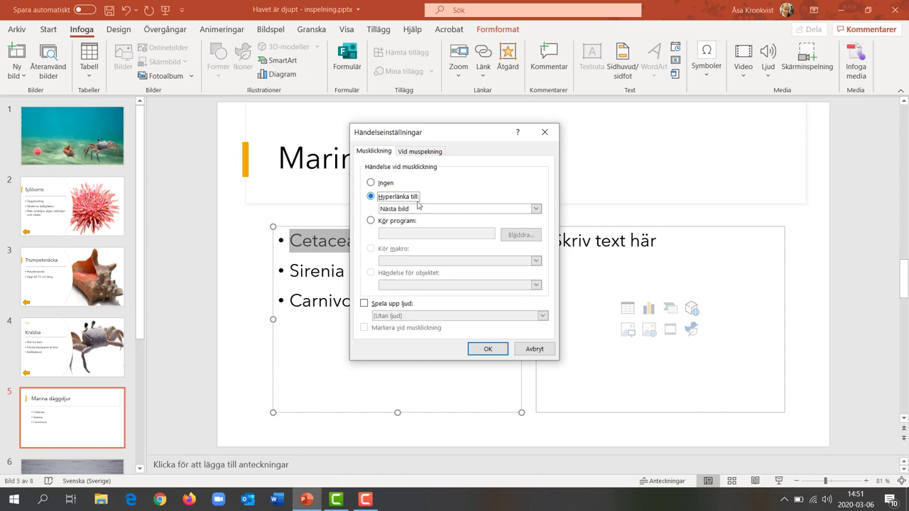
left_click(480, 210)
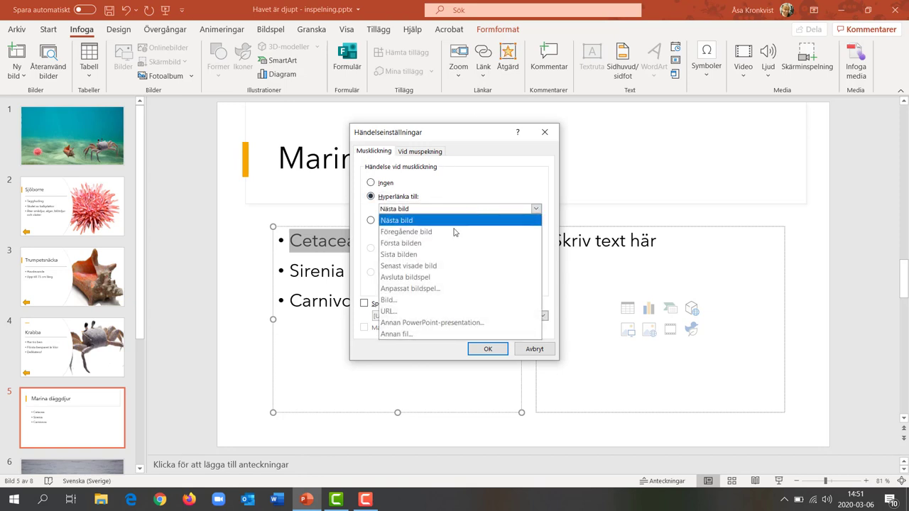
left_click(409, 301)
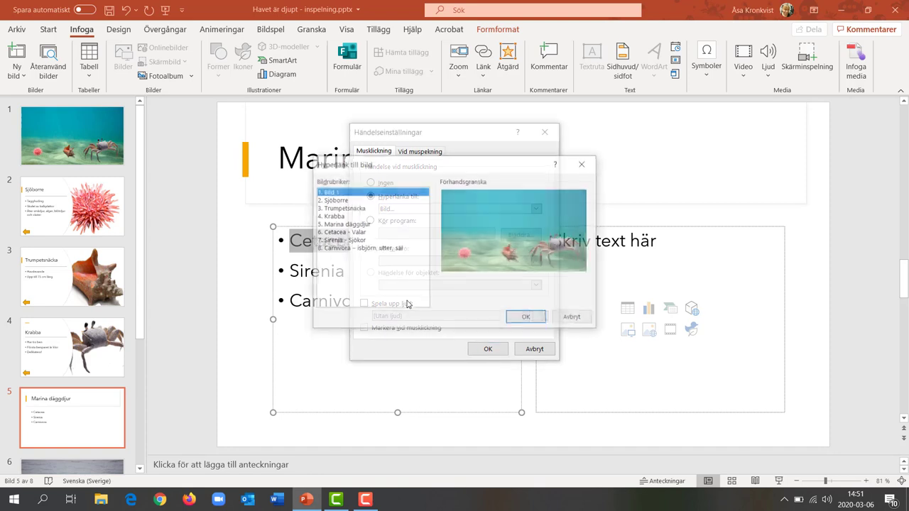
left_click(355, 233)
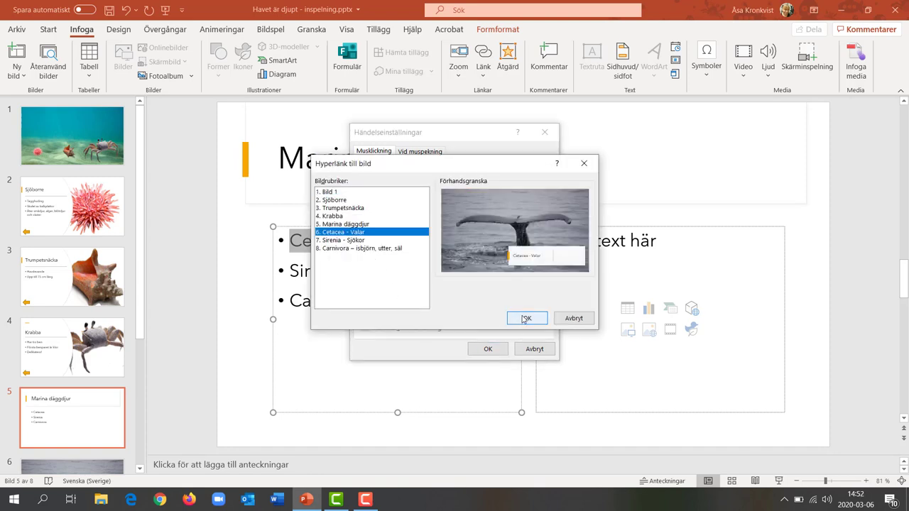
left_click(524, 318)
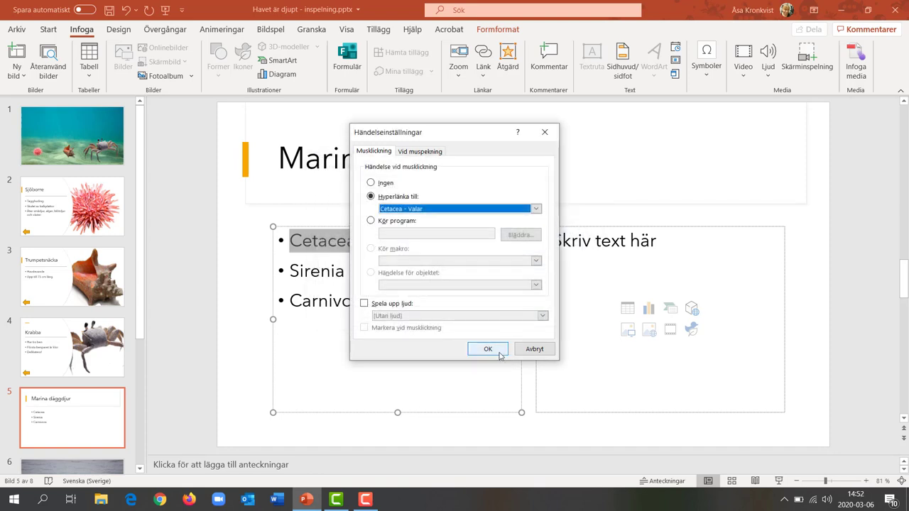
left_click(489, 349)
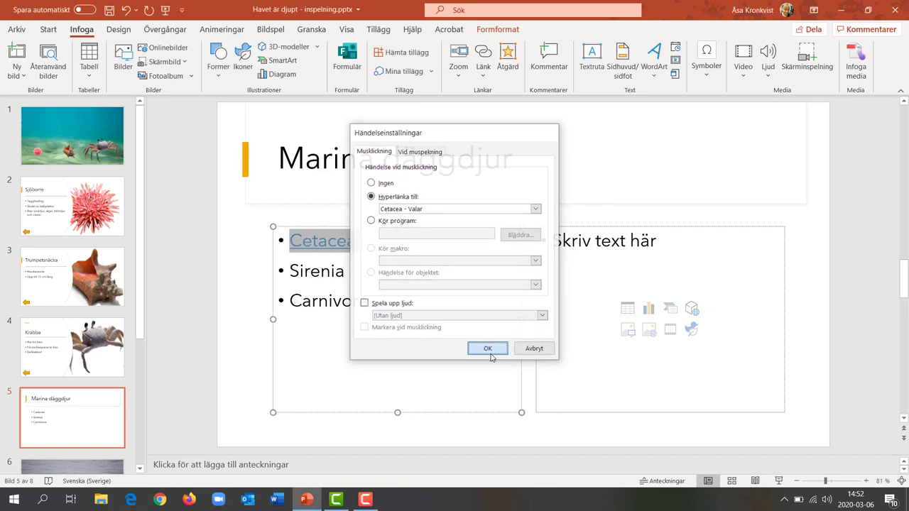
left_click(237, 320)
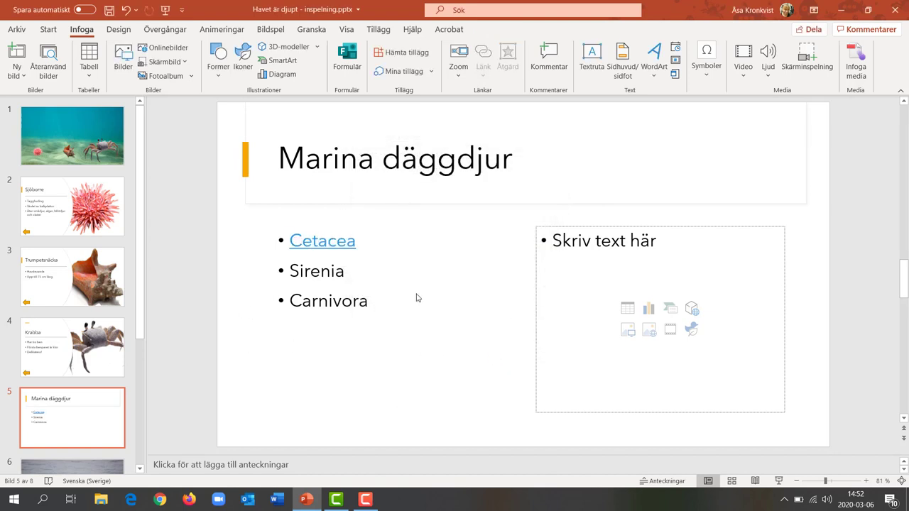